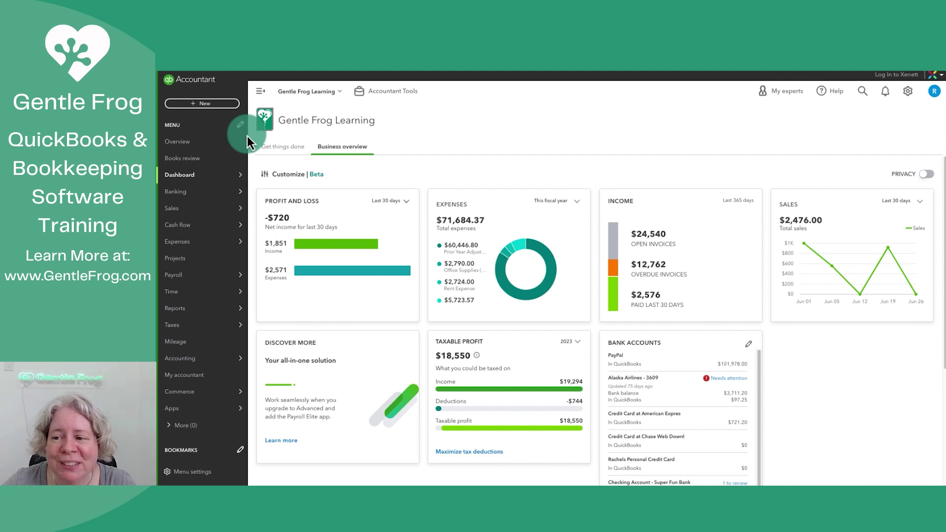
# Open the Recurring Transactions list from the gear menu's Lists section
pyautogui.click(908, 92)
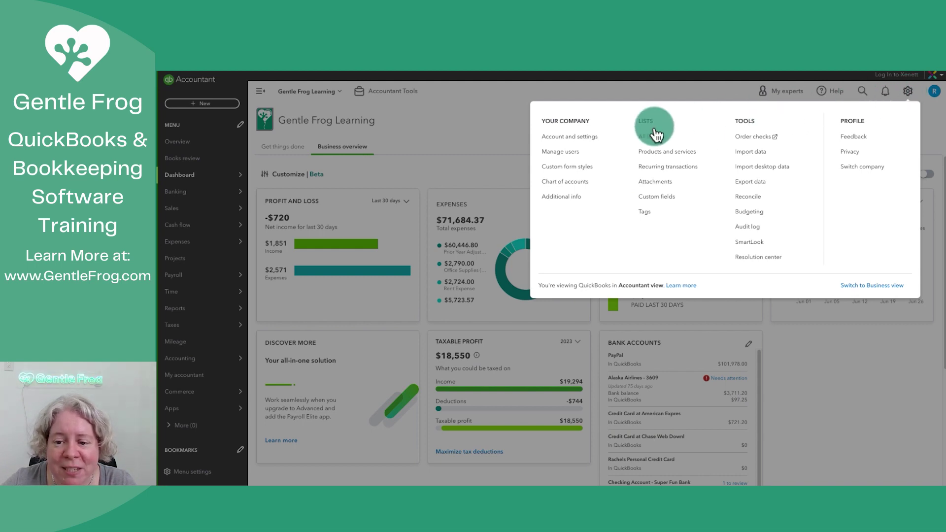
pyautogui.click(665, 169)
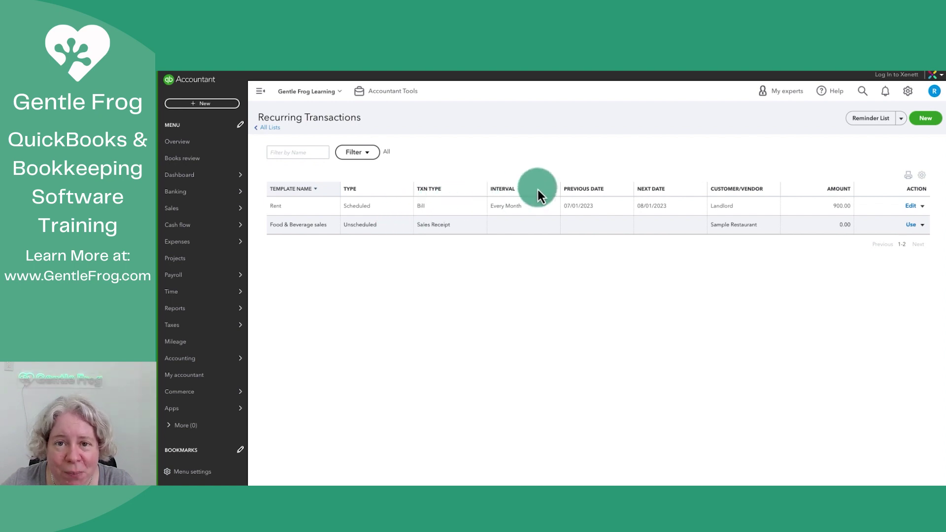
# Start a new recurring template and browse the transaction types, leaving Bill selected
pyautogui.click(926, 121)
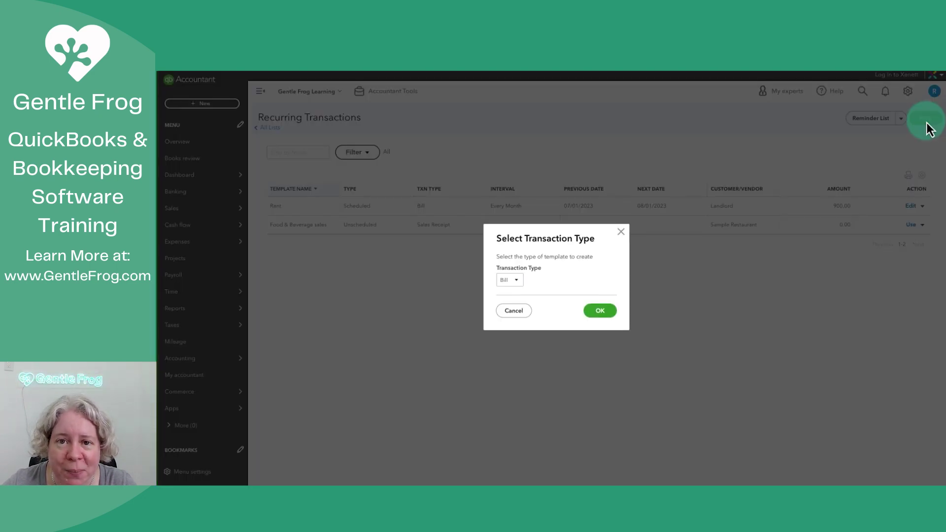
pyautogui.click(516, 280)
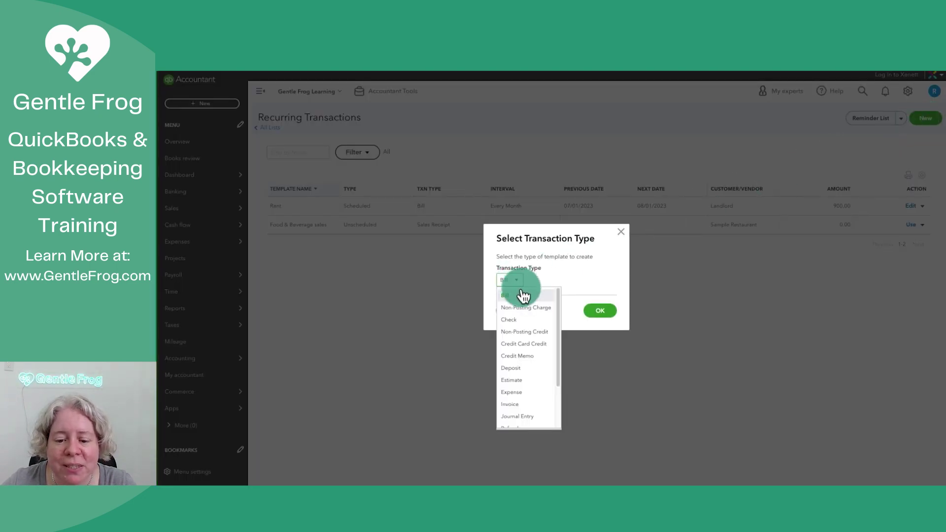
pyautogui.scroll(-2, 554, 343)
pyautogui.scroll(-2, 554, 342)
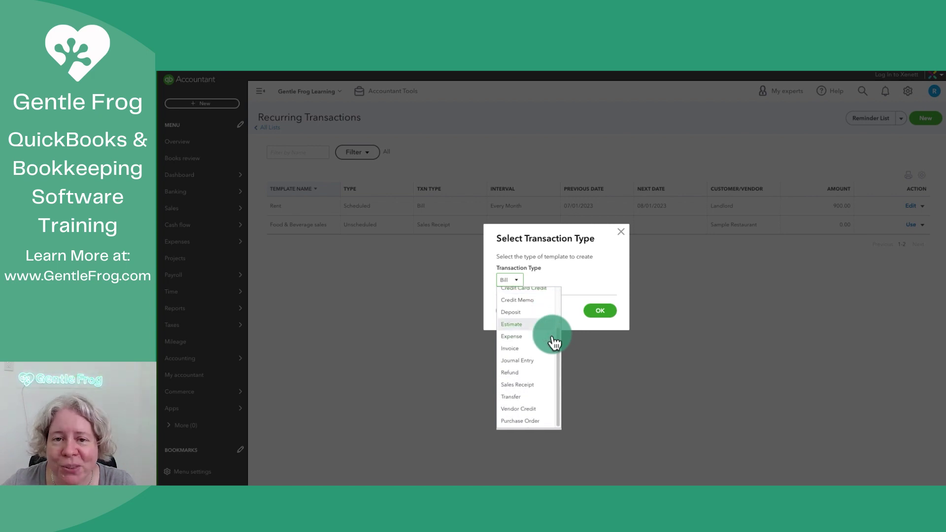
pyautogui.click(591, 290)
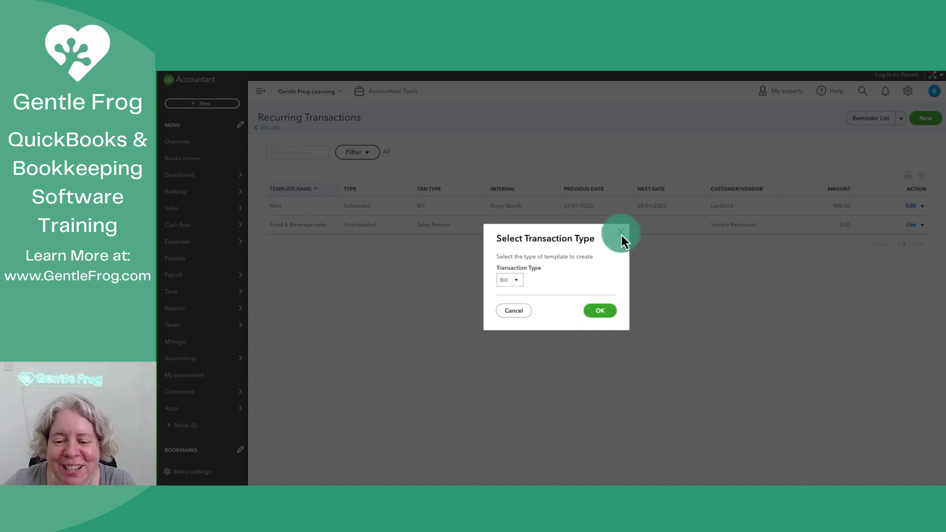
# Dismiss the new template choice, leave the Rent template, then reopen Rent for editing
pyautogui.click(620, 232)
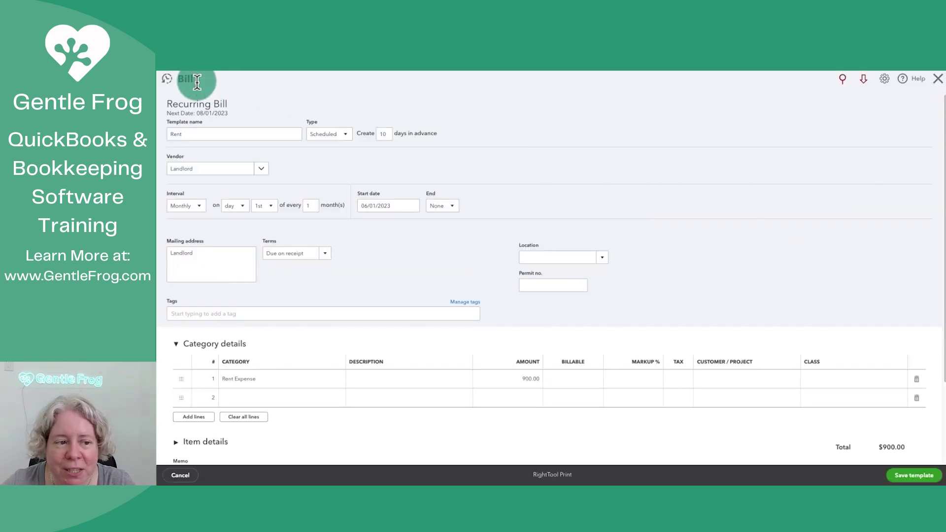
pyautogui.hotkey('alt', 'Left')
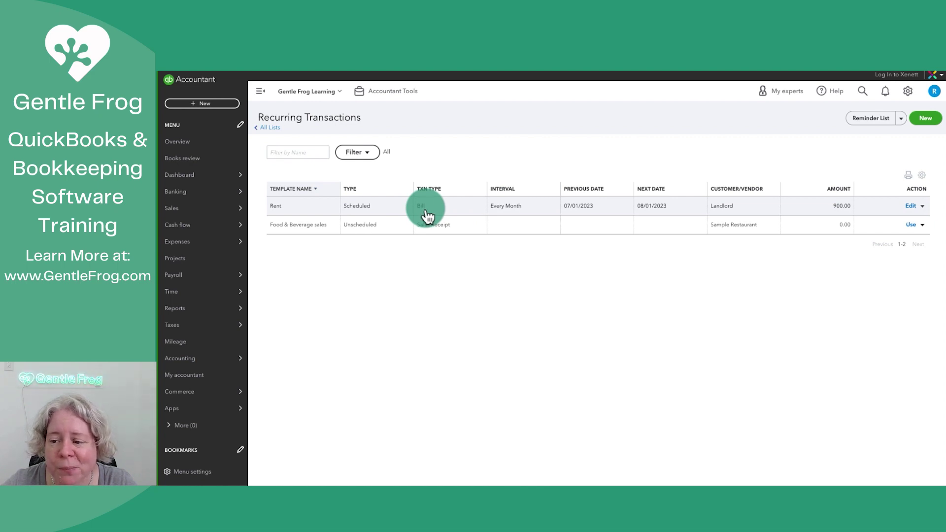
pyautogui.click(910, 205)
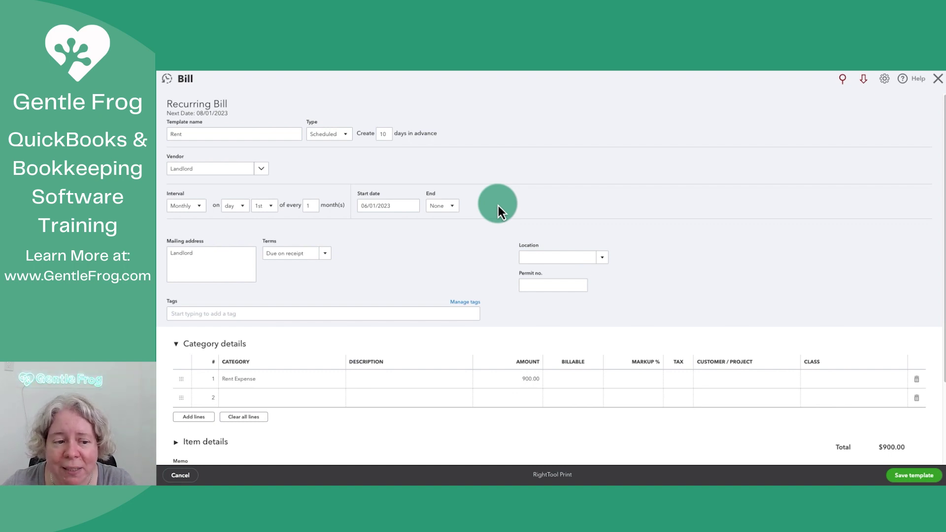
pyautogui.click(205, 136)
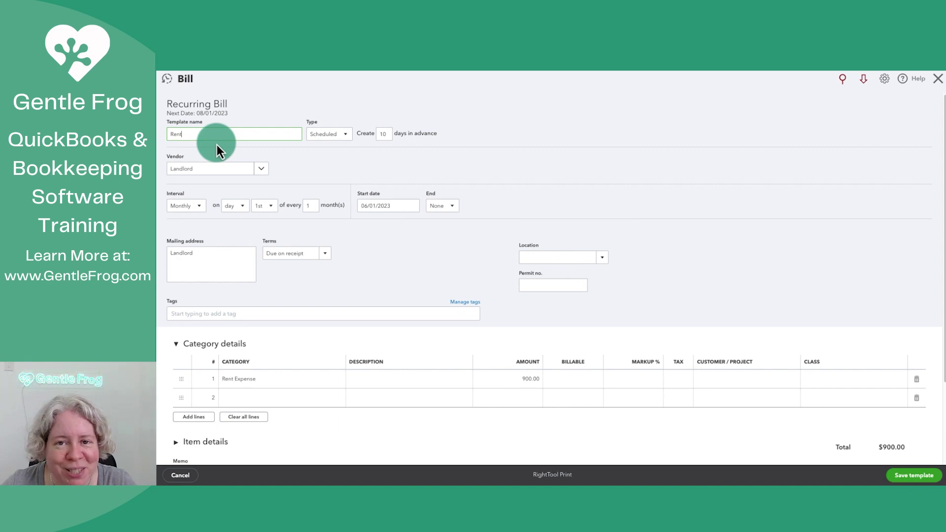
pyautogui.click(317, 134)
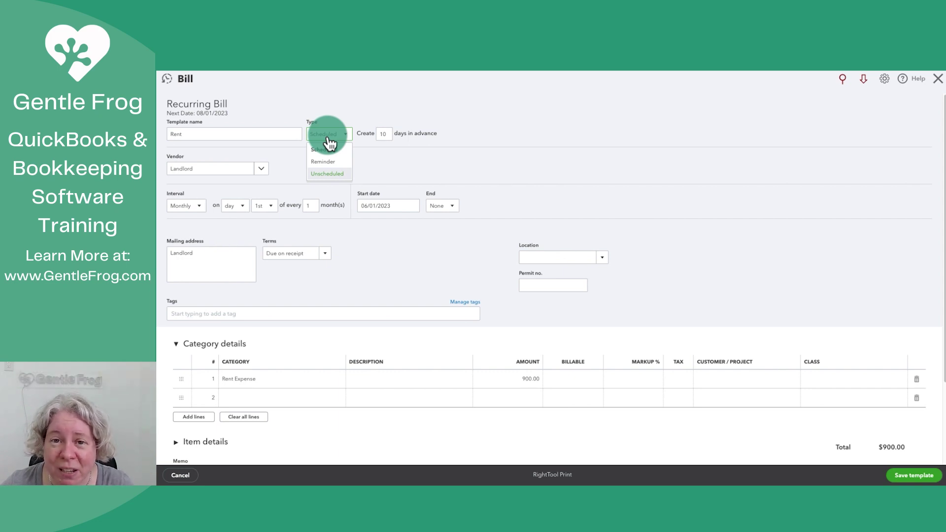
pyautogui.click(329, 143)
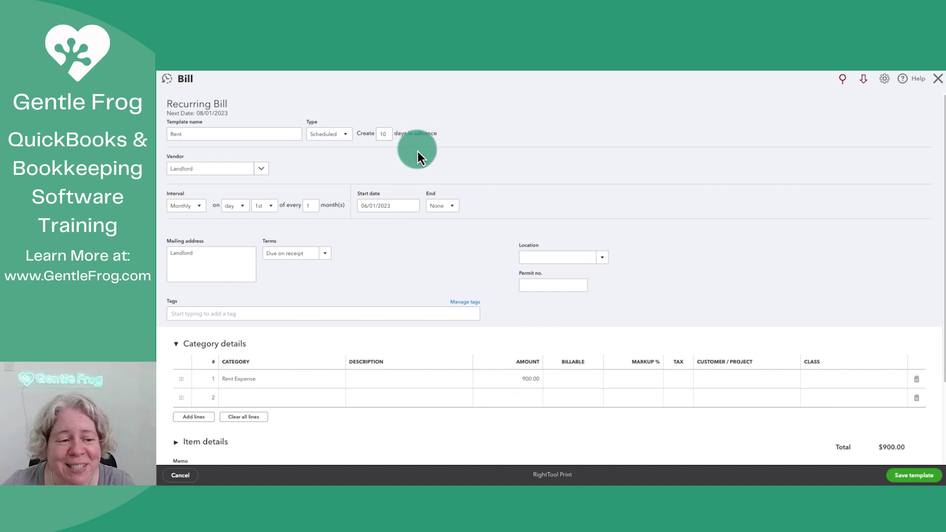
pyautogui.click(233, 170)
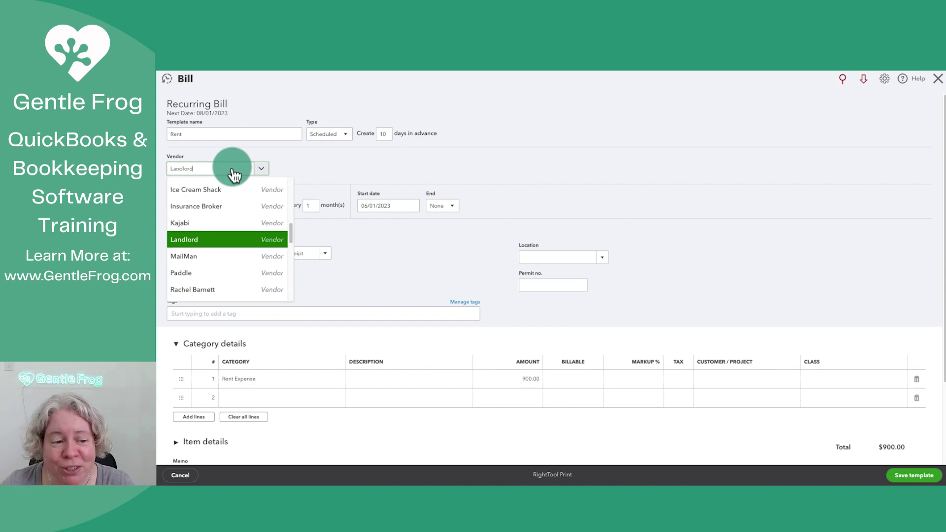
pyautogui.press('Return')
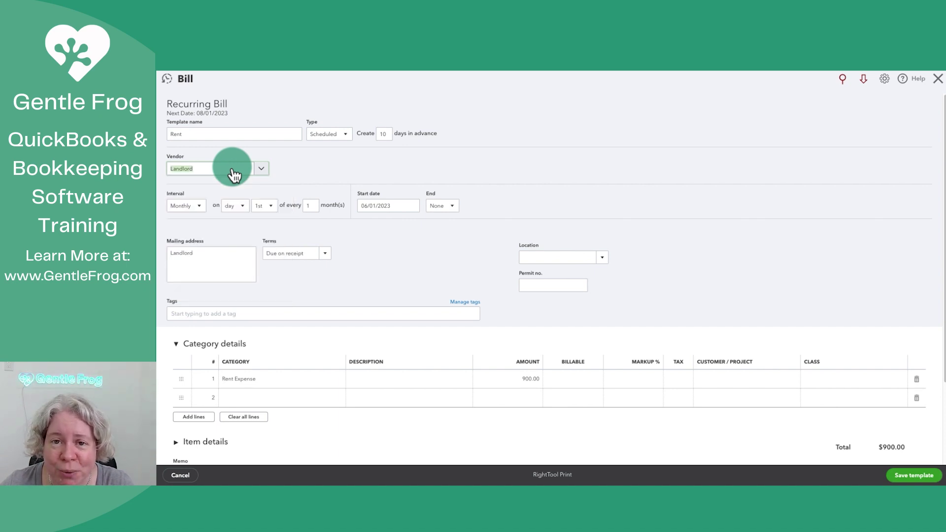
pyautogui.click(189, 210)
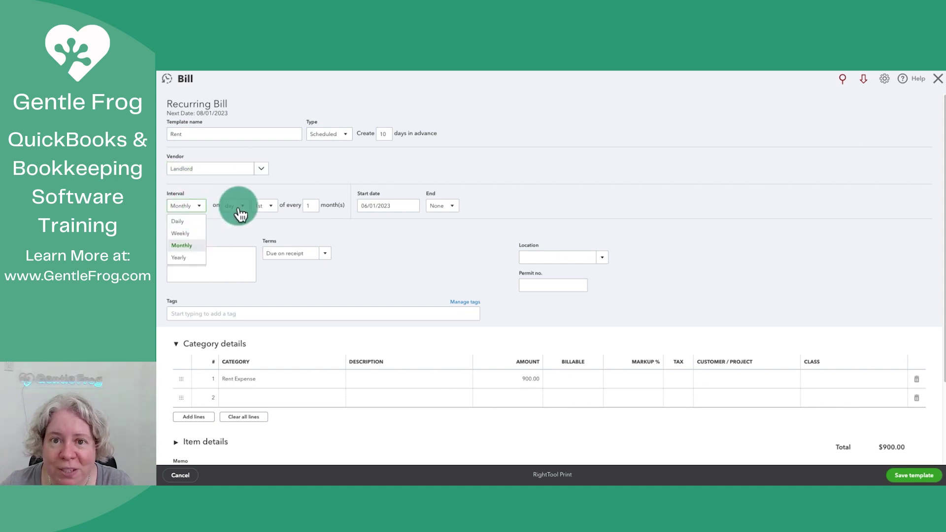
pyautogui.click(315, 207)
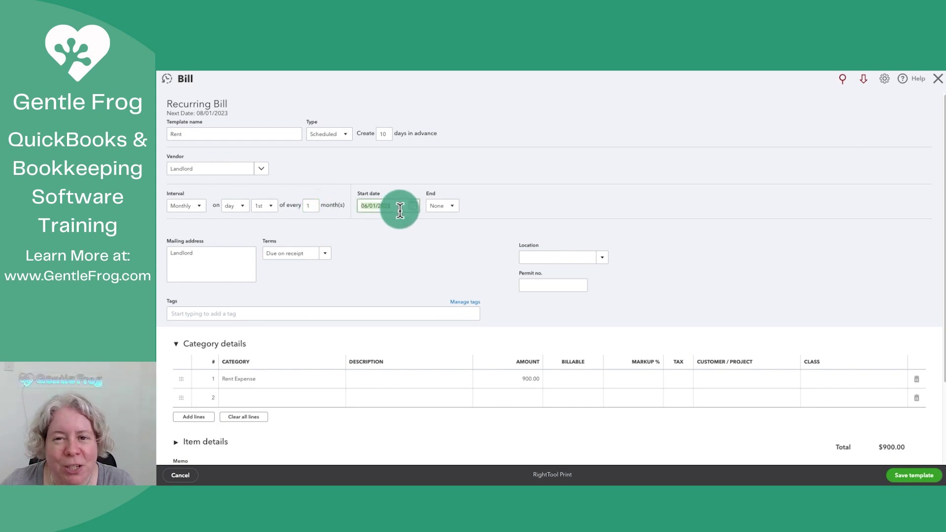
pyautogui.click(442, 206)
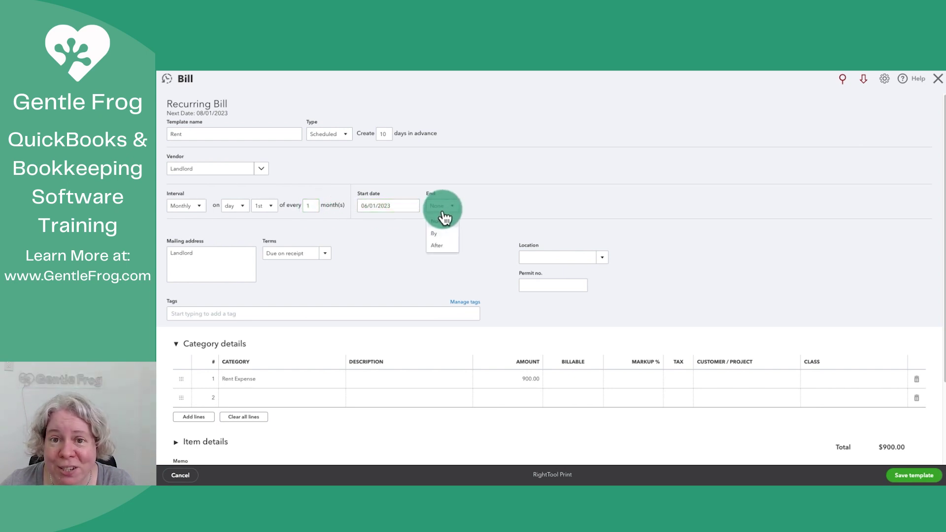
pyautogui.click(444, 220)
pyautogui.click(233, 252)
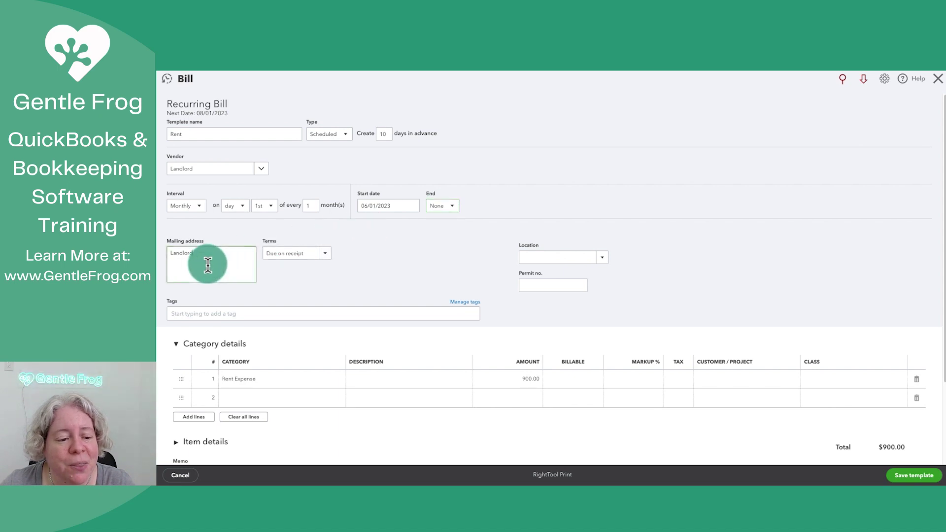
pyautogui.click(282, 257)
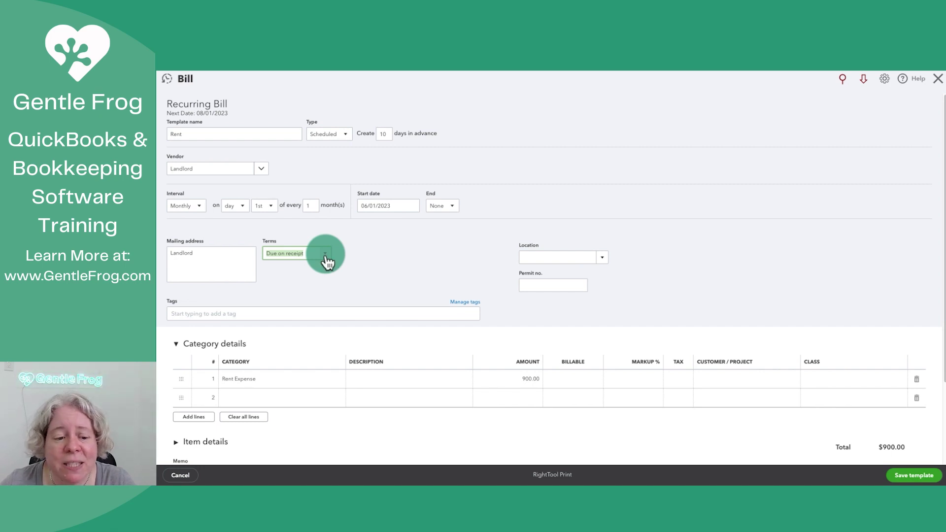
pyautogui.click(326, 255)
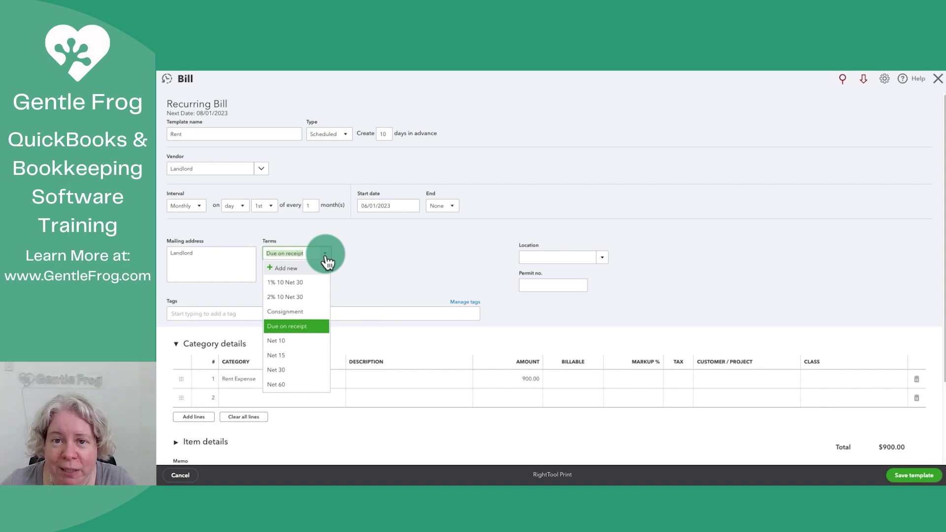
pyautogui.click(359, 253)
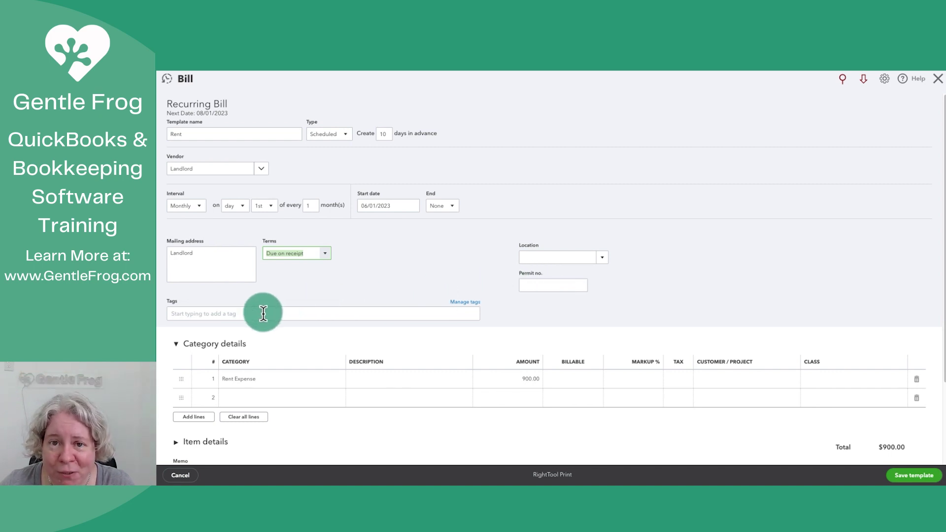
# Save the Rent recurring bill unchanged after touching its first category line
pyautogui.scroll(-3, 250, 361)
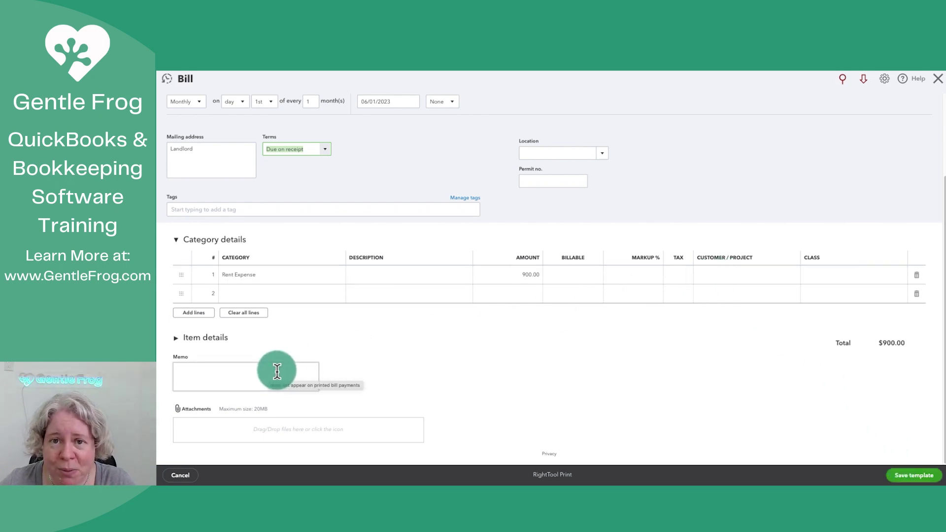
pyautogui.click(375, 276)
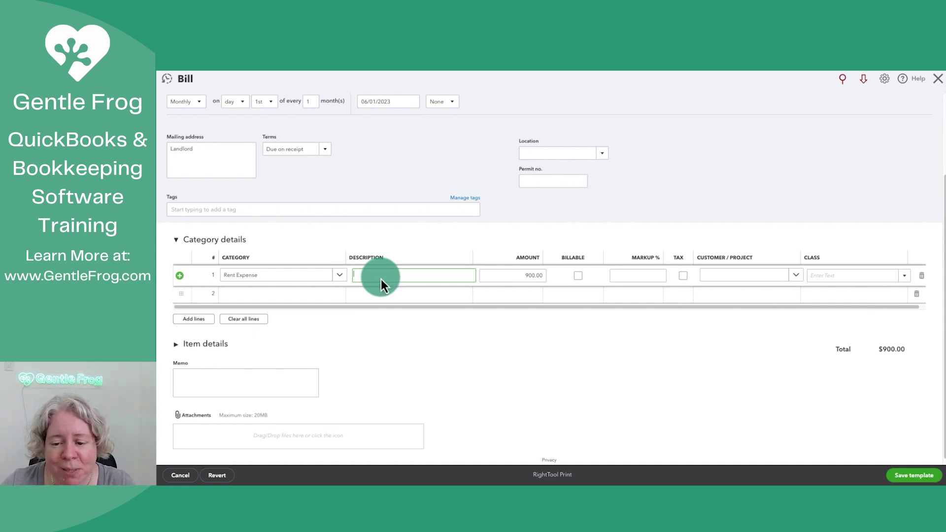
pyautogui.click(717, 354)
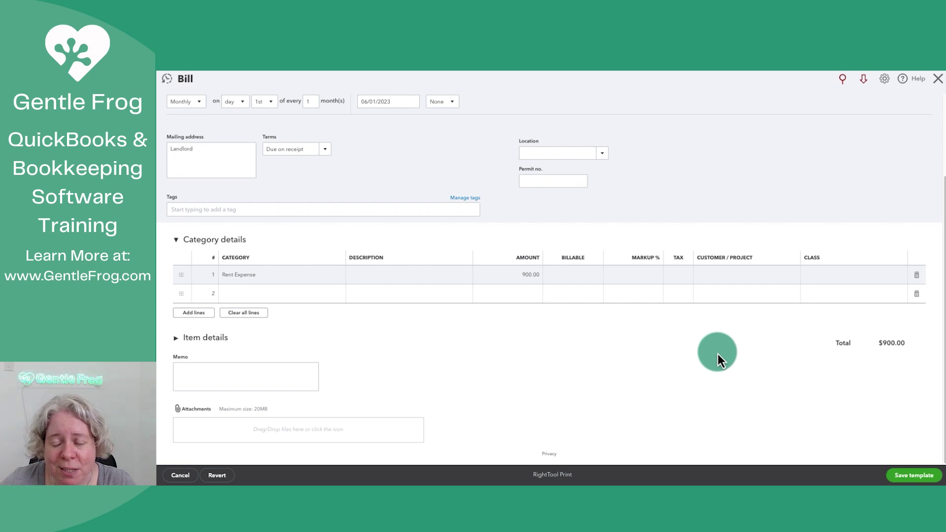
pyautogui.click(912, 477)
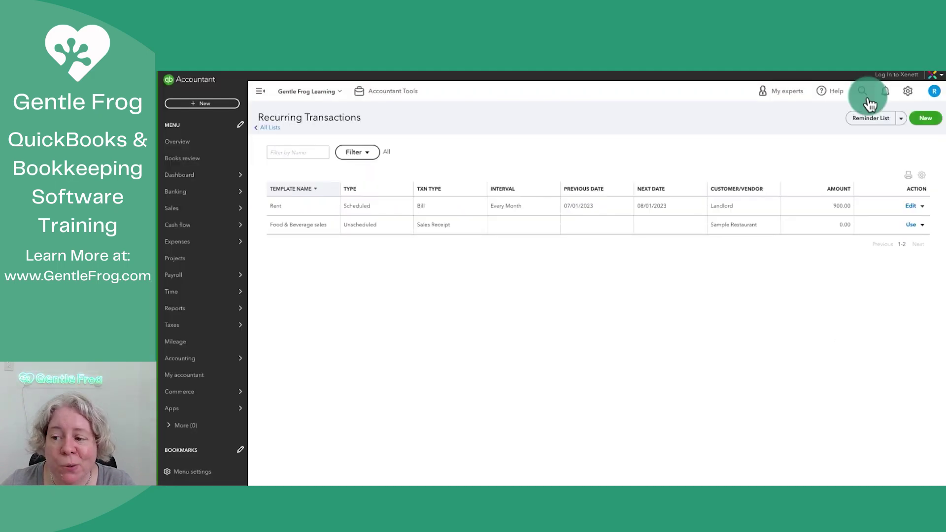
pyautogui.click(923, 124)
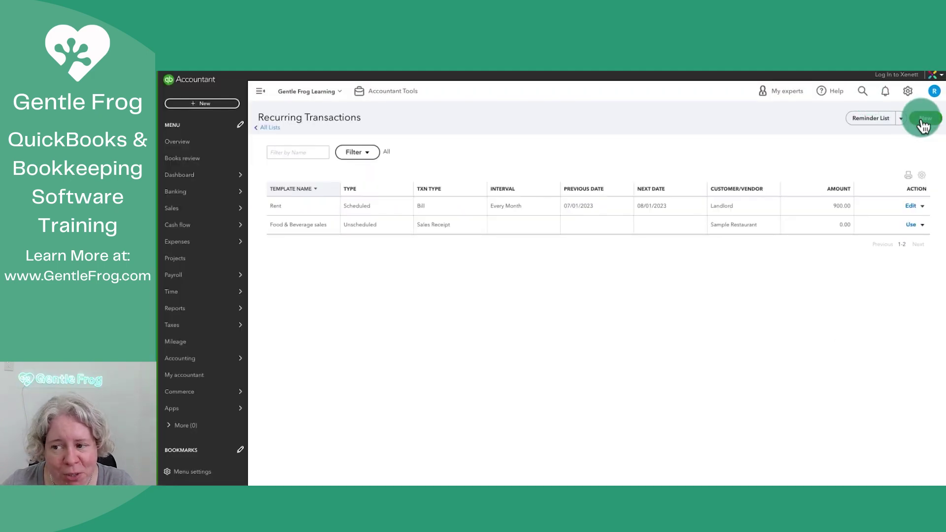
pyautogui.press('Escape')
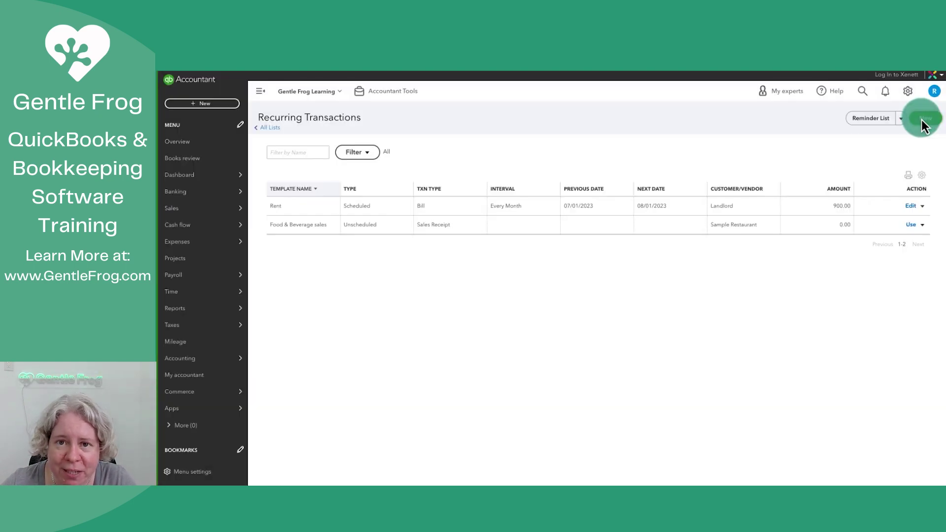
# Open the paid custom-suit Invoice 1020 from Recent Transactions in search
pyautogui.click(860, 97)
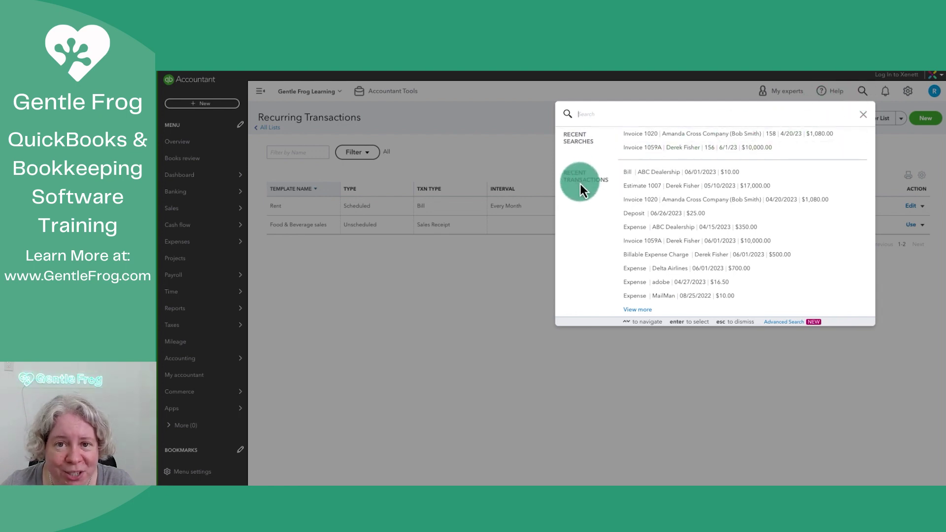
pyautogui.click(692, 207)
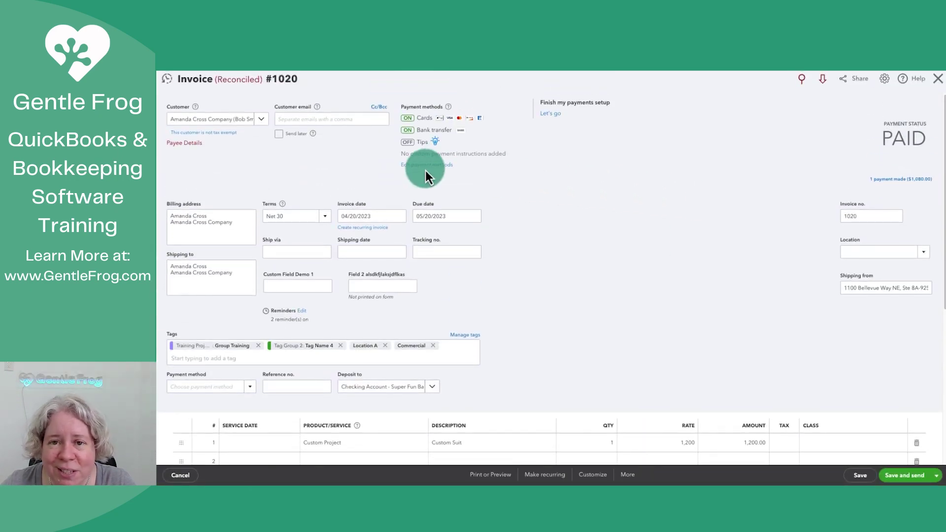
# Turn the custom-suit invoice into a recurring template with Make recurring
pyautogui.scroll(-1, 545, 289)
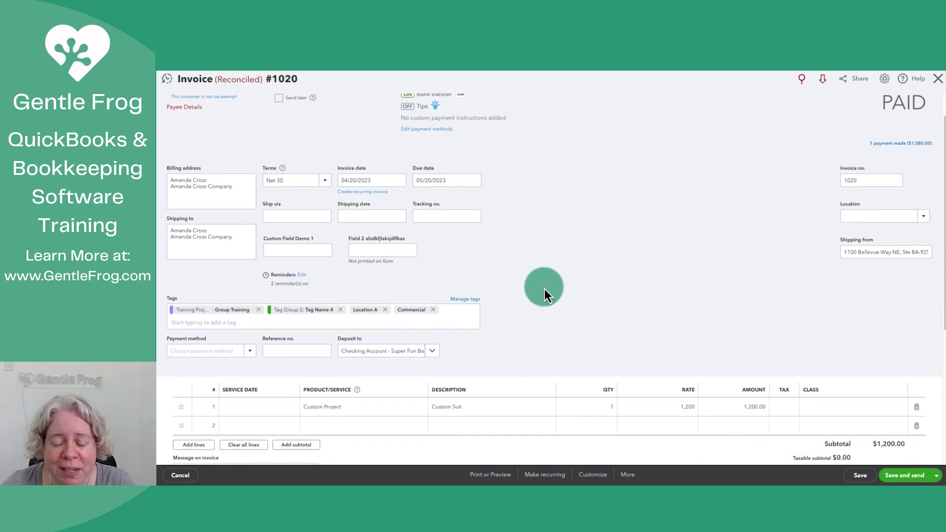
pyautogui.click(552, 482)
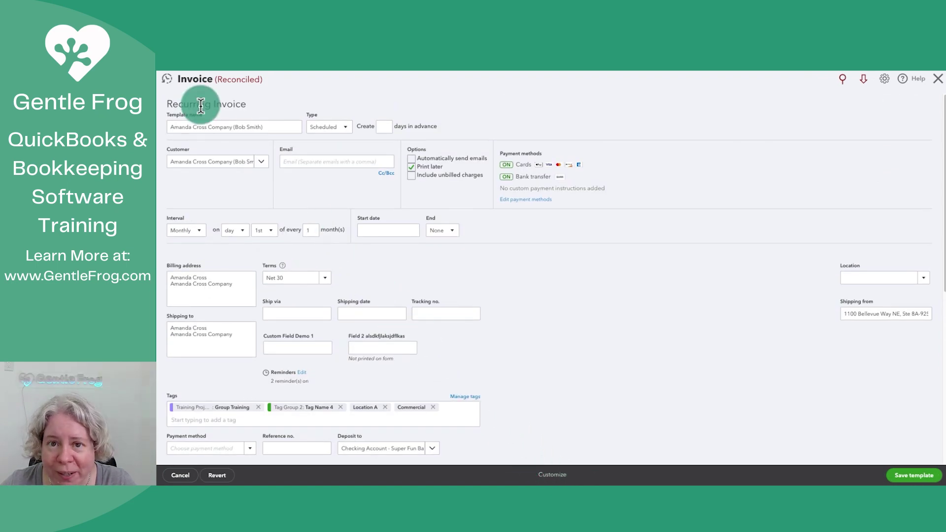
# Replace the template's old name with the new name 'Invoice for custom'
pyautogui.click(217, 127)
pyautogui.hotkey('ctrl', 'a')
pyautogui.press('BackSpace')
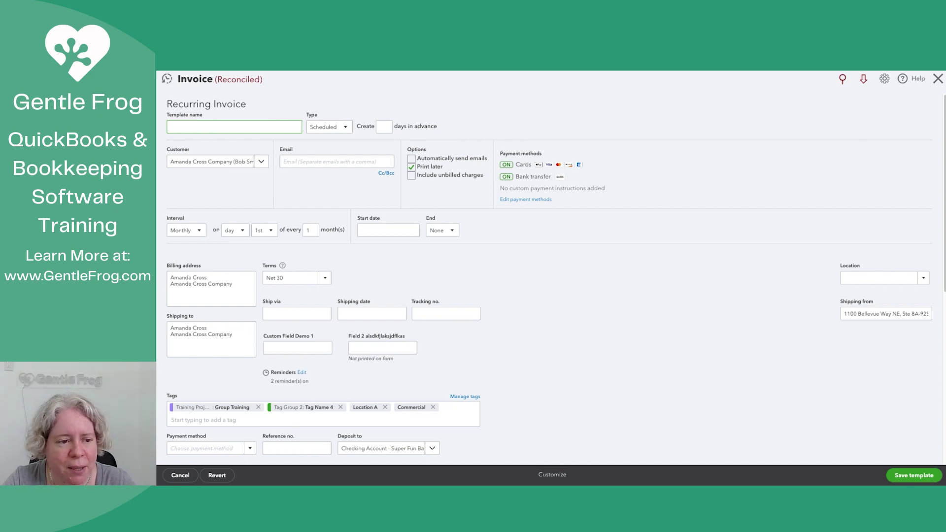
pyautogui.write('Invoice for')
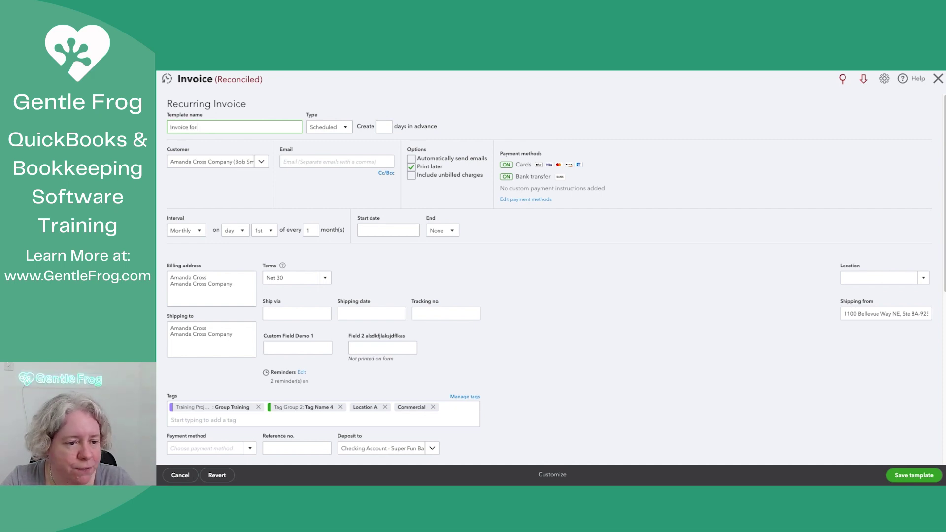
pyautogui.write(' customer')
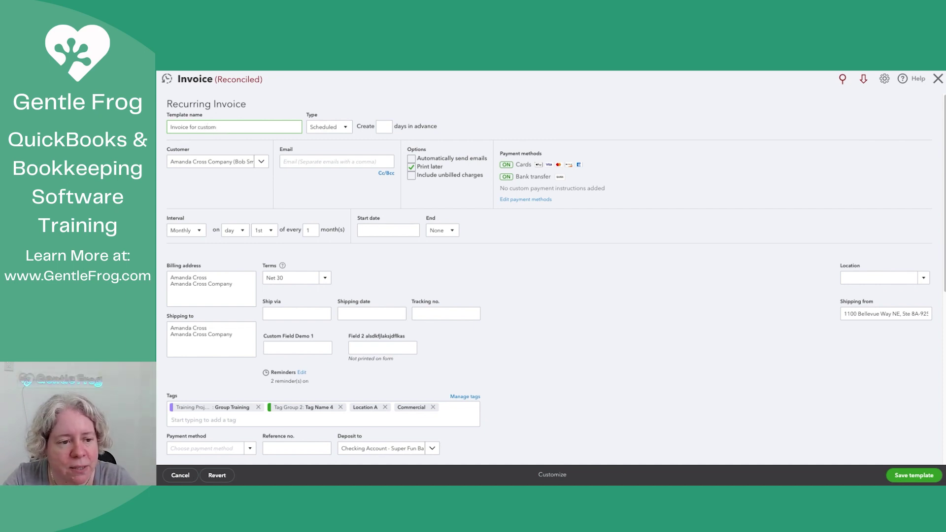
pyautogui.scroll(-5, 212, 185)
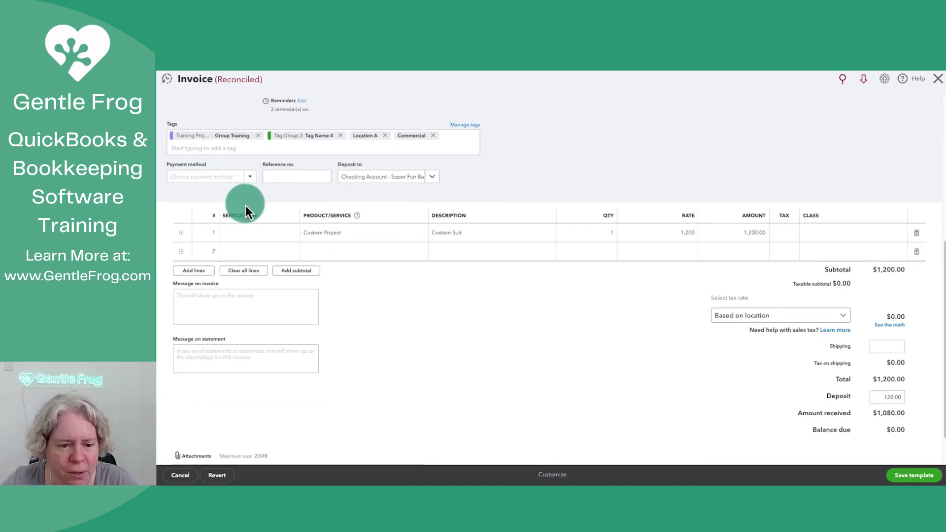
pyautogui.scroll(5, 246, 205)
# Finish the name as 'Invoice for custom suit' and set the template type to Unscheduled
pyautogui.write('suit')
pyautogui.click(326, 129)
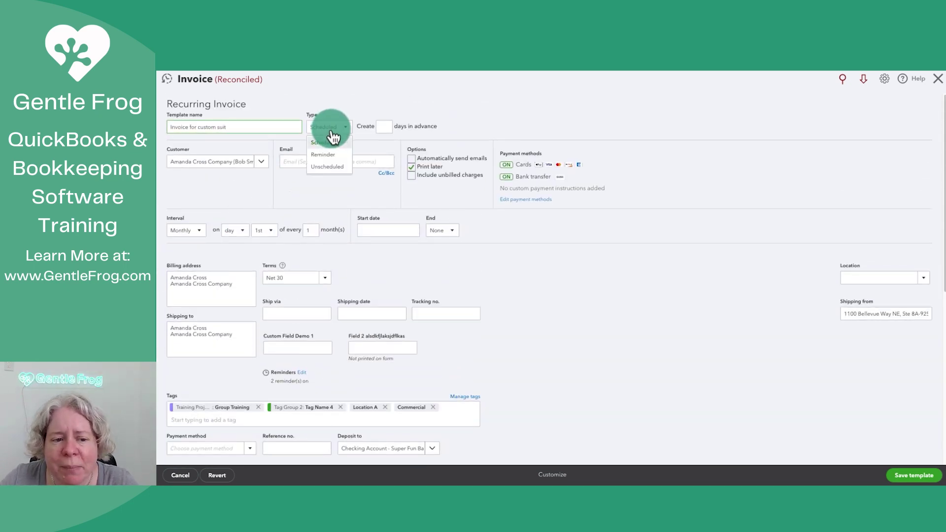
pyautogui.click(337, 168)
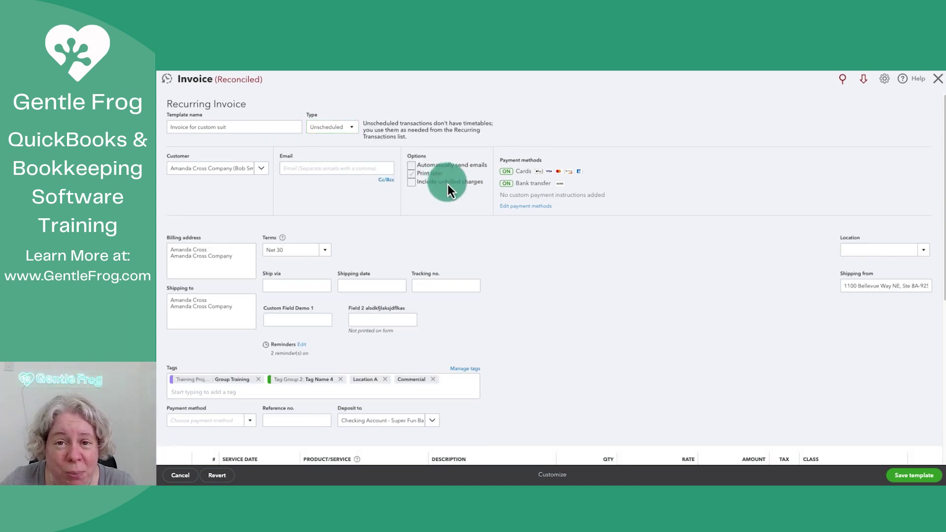
# Clear the template's customer so no customer is selected
pyautogui.click(244, 168)
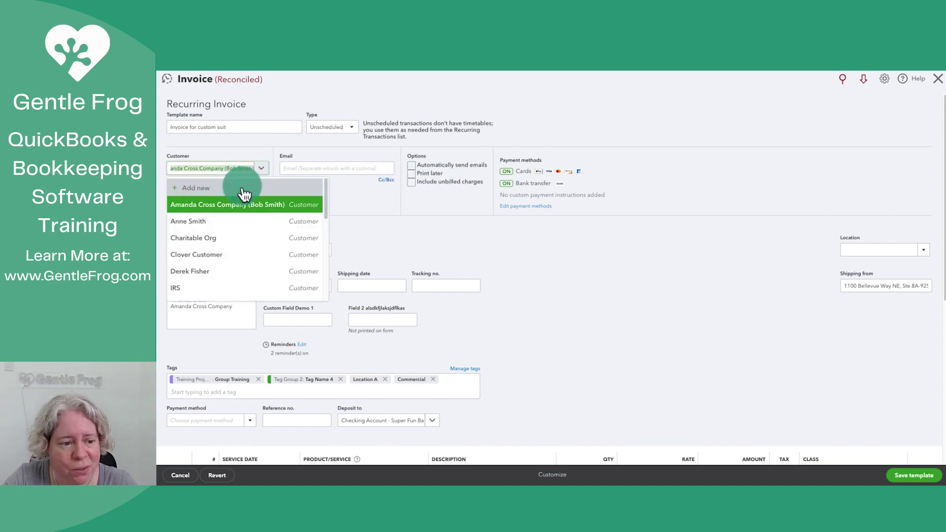
pyautogui.click(245, 204)
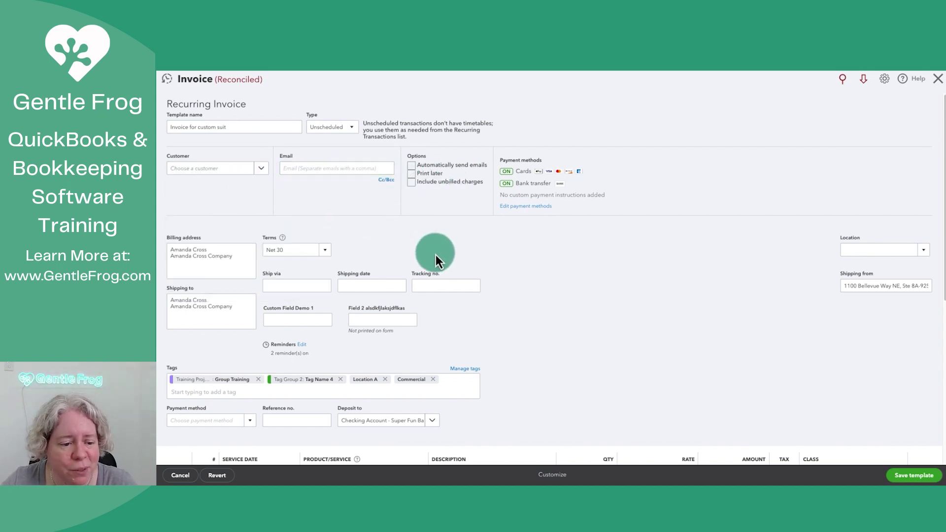
pyautogui.scroll(-2, 524, 270)
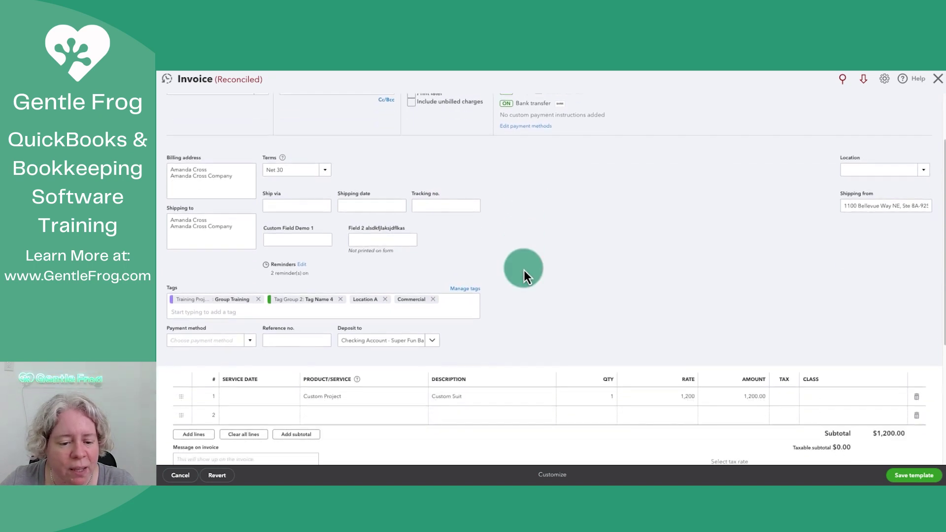
pyautogui.scroll(-1, 524, 270)
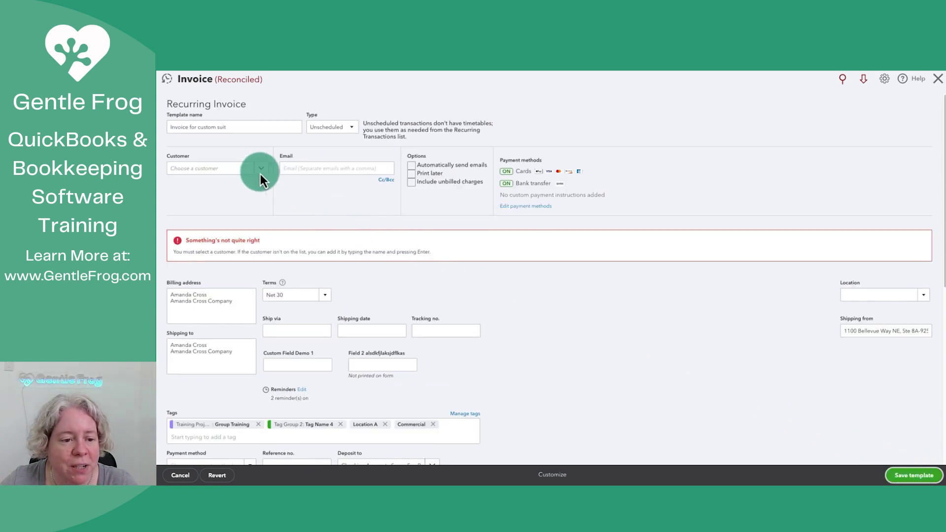
# Add 'Temp Customer' as a new customer and keep it as the template's customer
pyautogui.click(260, 170)
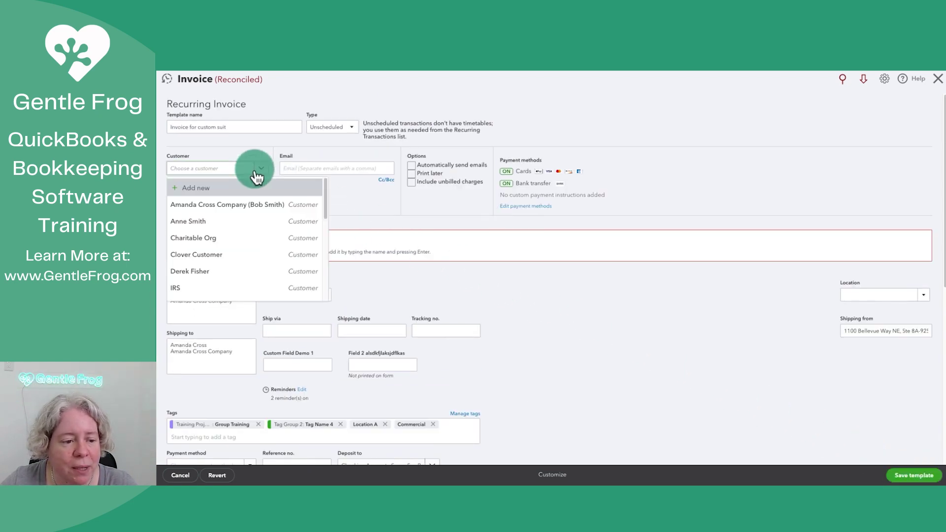
pyautogui.write('Temp Customer')
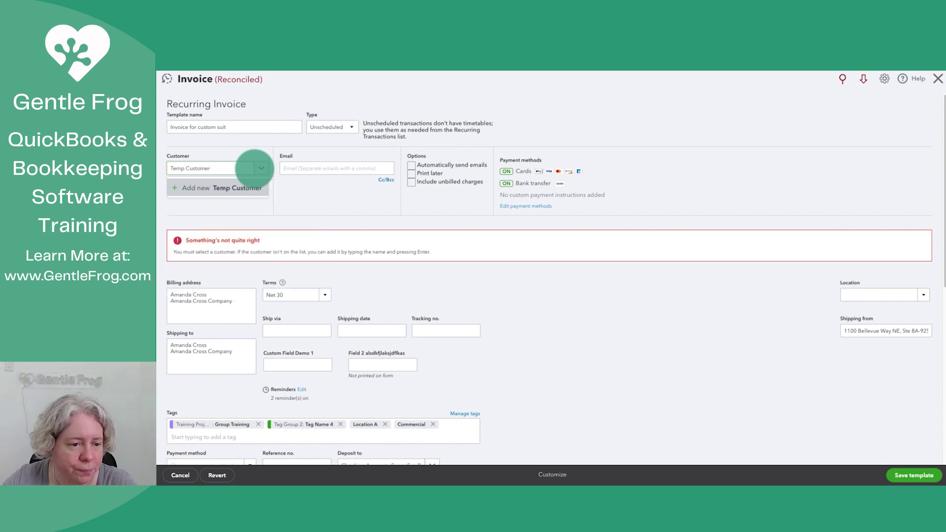
pyautogui.press('Return')
pyautogui.click(372, 245)
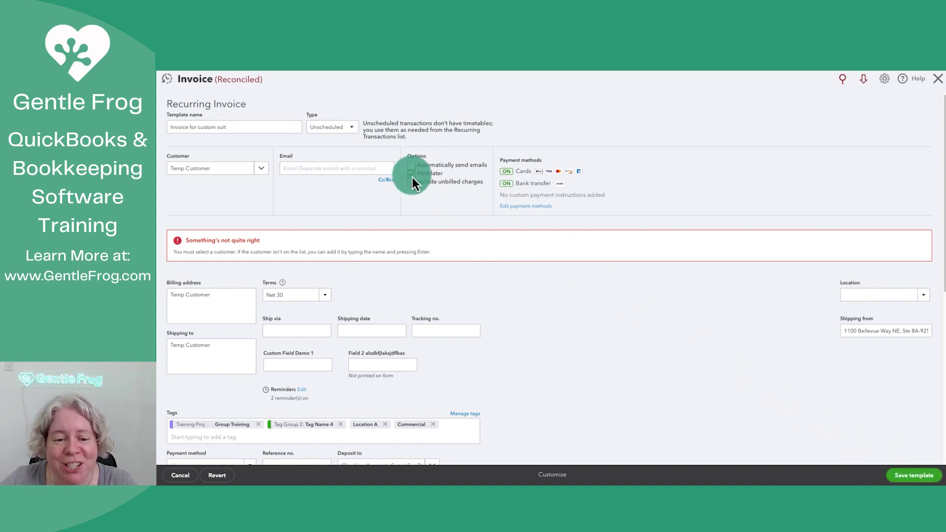
pyautogui.click(264, 169)
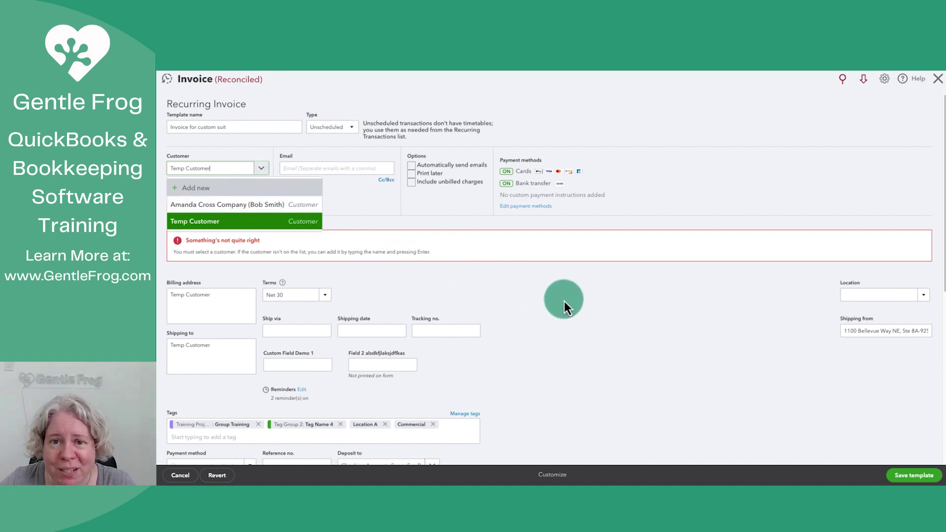
pyautogui.click(612, 317)
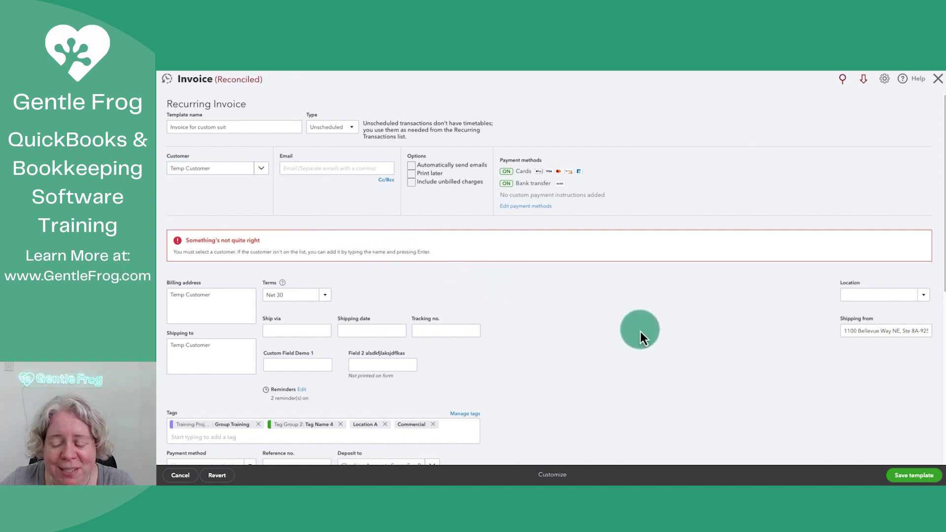
# Save the 'Invoice for custom suit' recurring invoice template
pyautogui.click(911, 475)
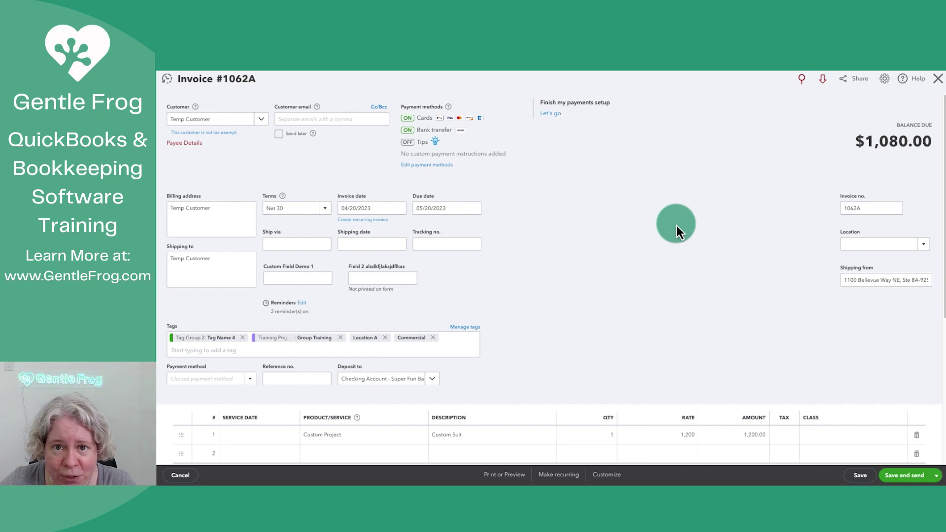
# Switch the invoice to another customer, date it 06/30/2023, and save and close it
pyautogui.click(261, 119)
pyautogui.click(243, 157)
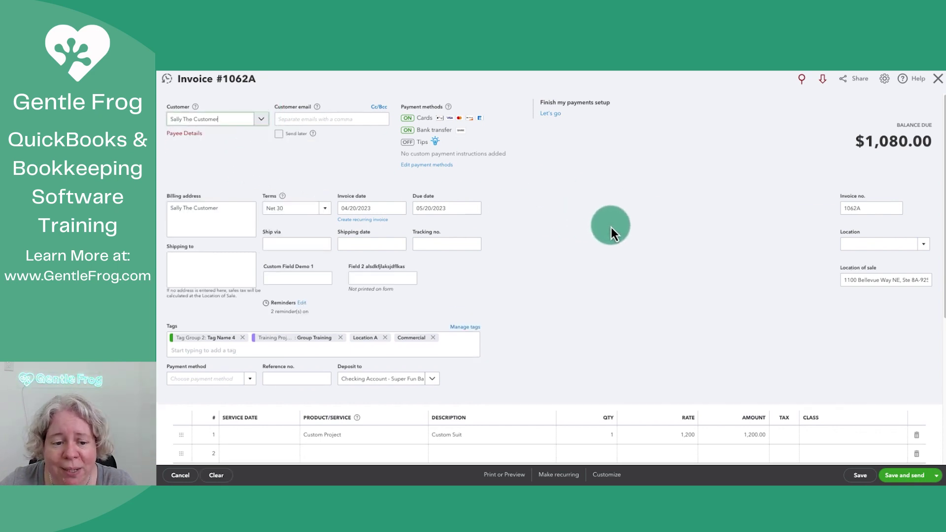
pyautogui.click(398, 209)
pyautogui.click(415, 233)
pyautogui.click(414, 233)
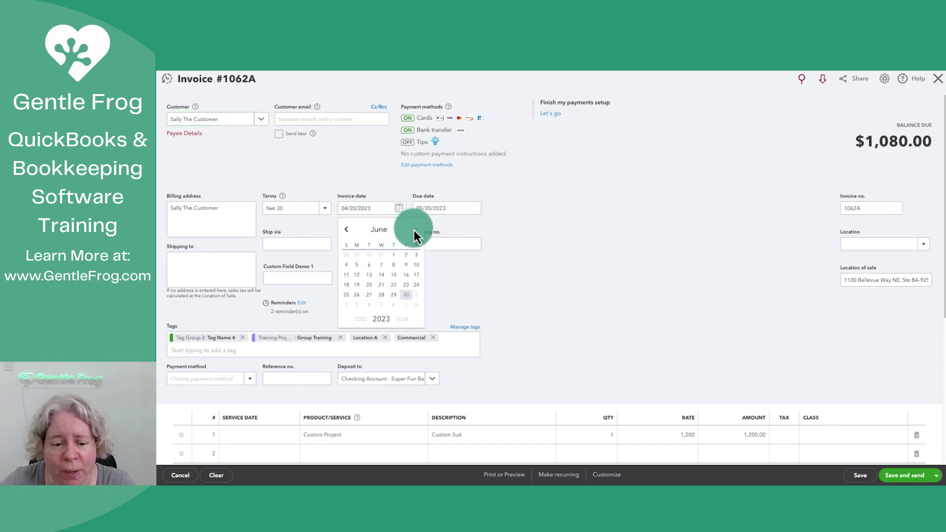
pyautogui.click(406, 295)
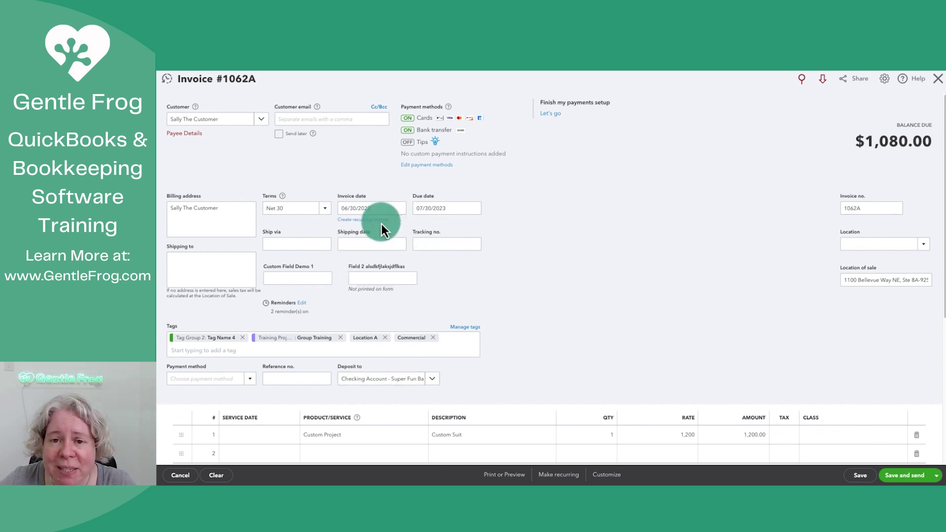
pyautogui.click(936, 475)
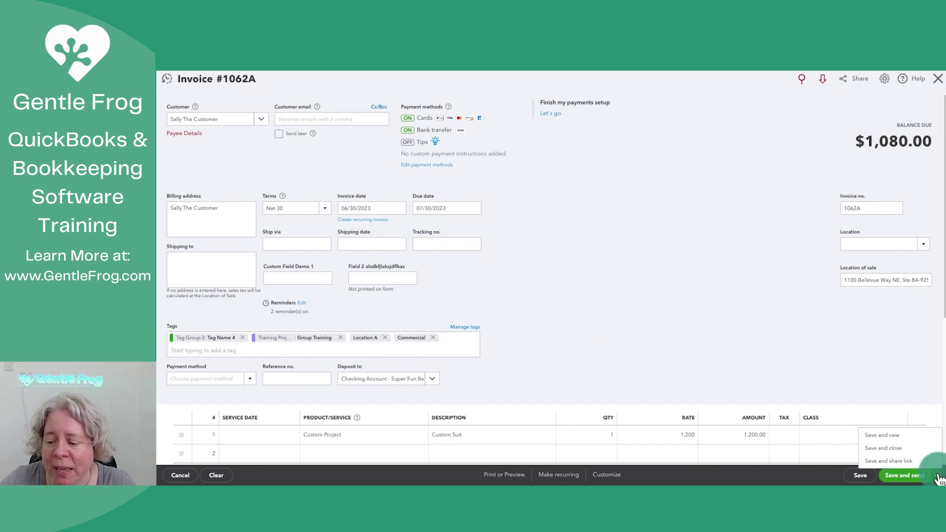
pyautogui.click(913, 453)
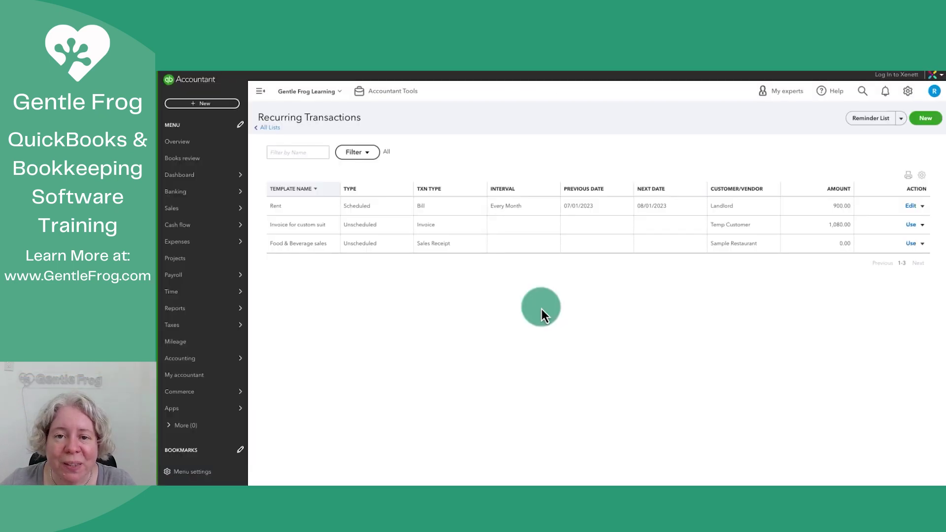